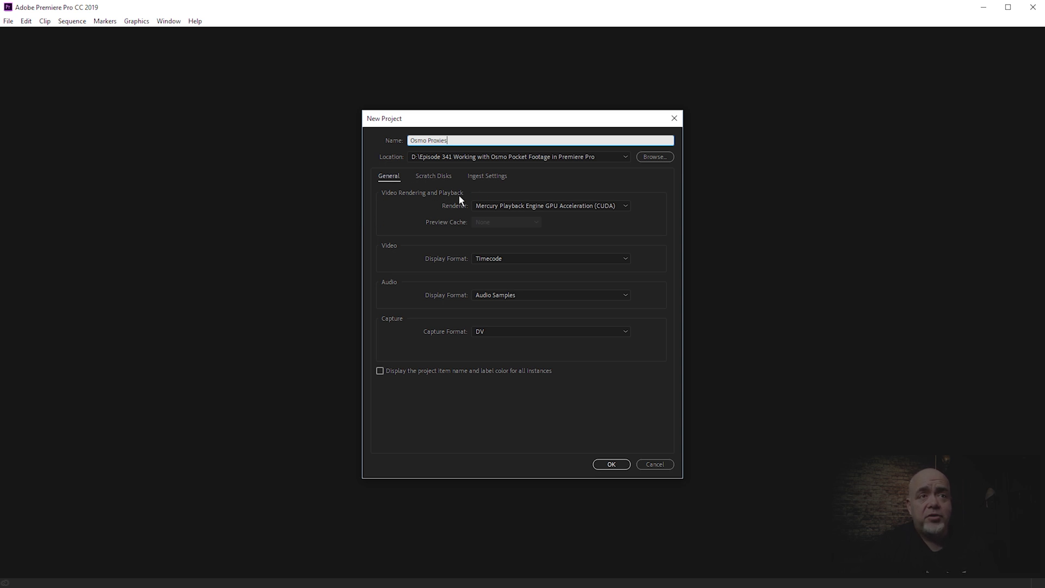
Enable ingest to create 1024x540 Apple ProRes 422 Proxy proxies, stored Same as Project.
left_click(496, 176)
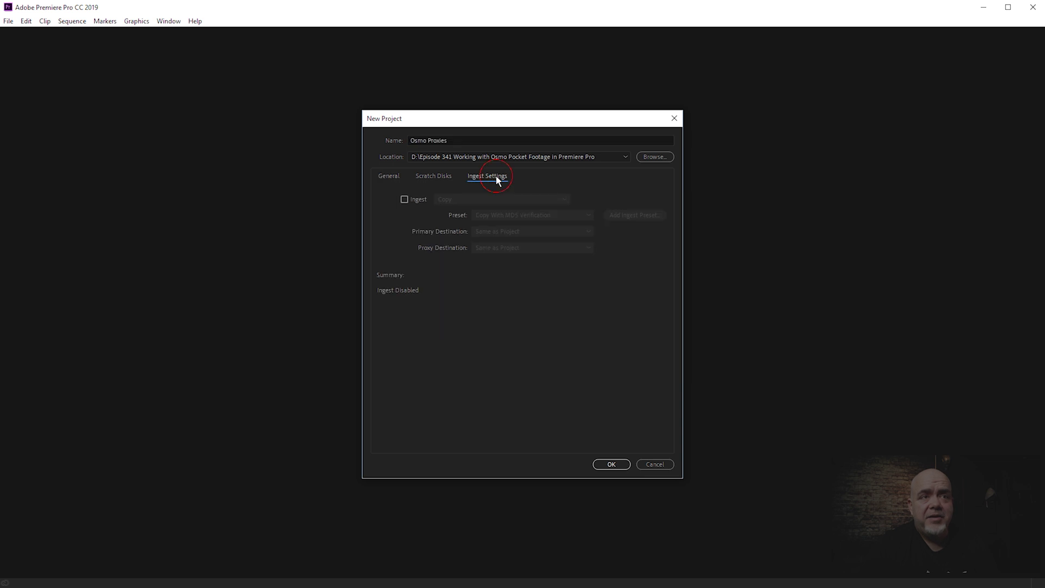
left_click(403, 199)
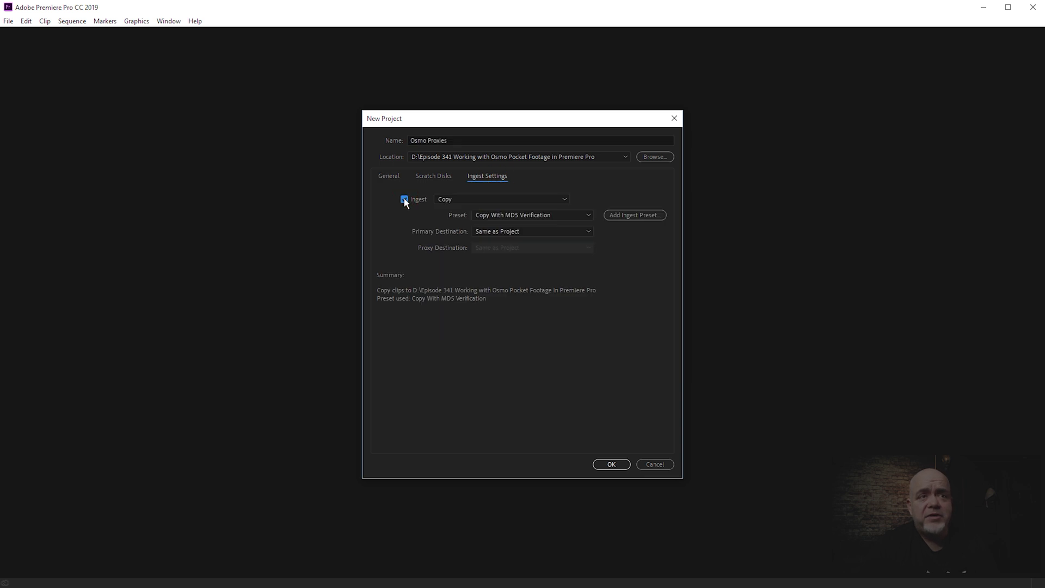
left_click(478, 197)
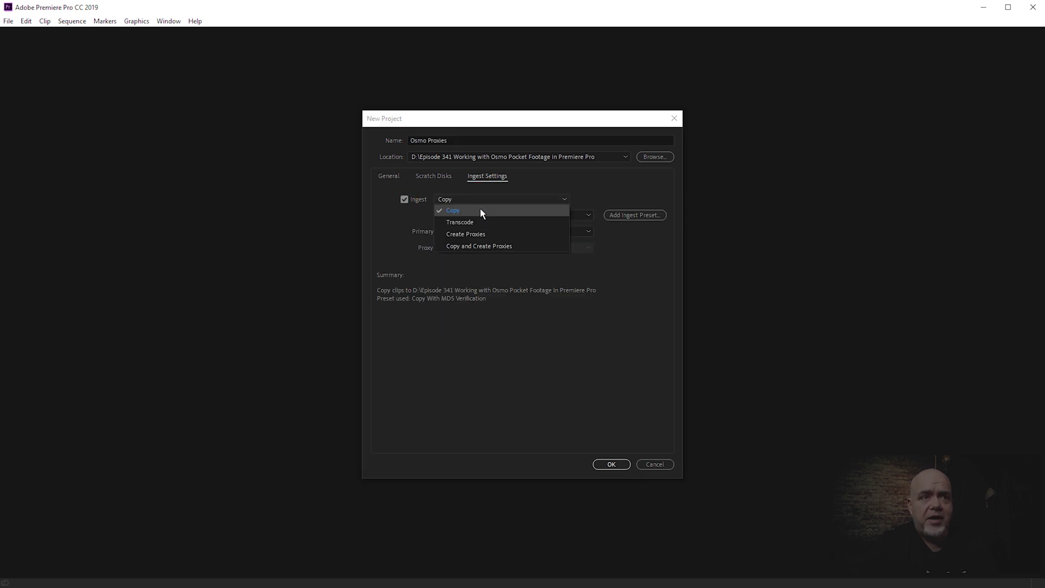
left_click(495, 237)
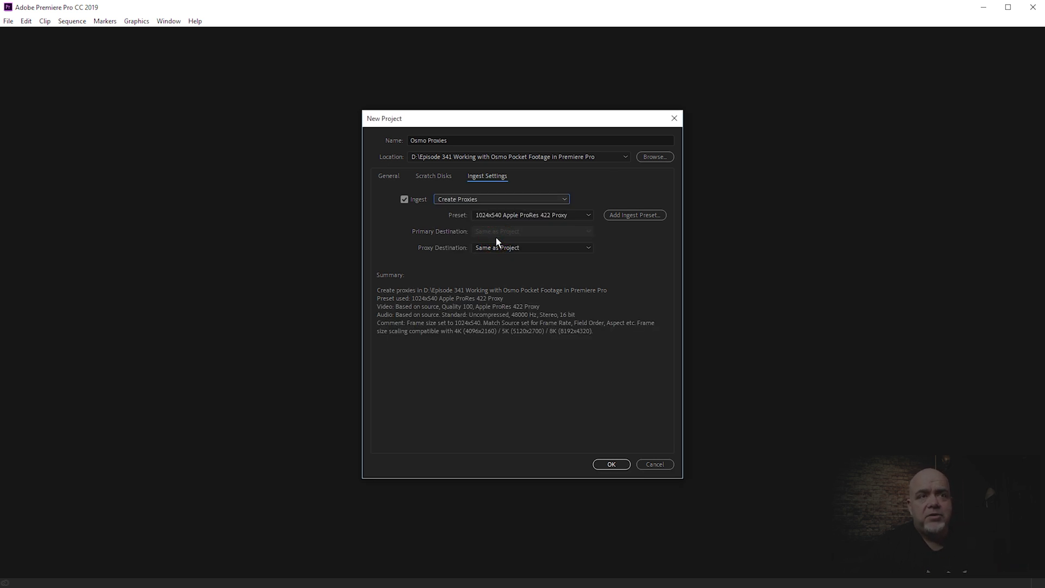
left_click(554, 216)
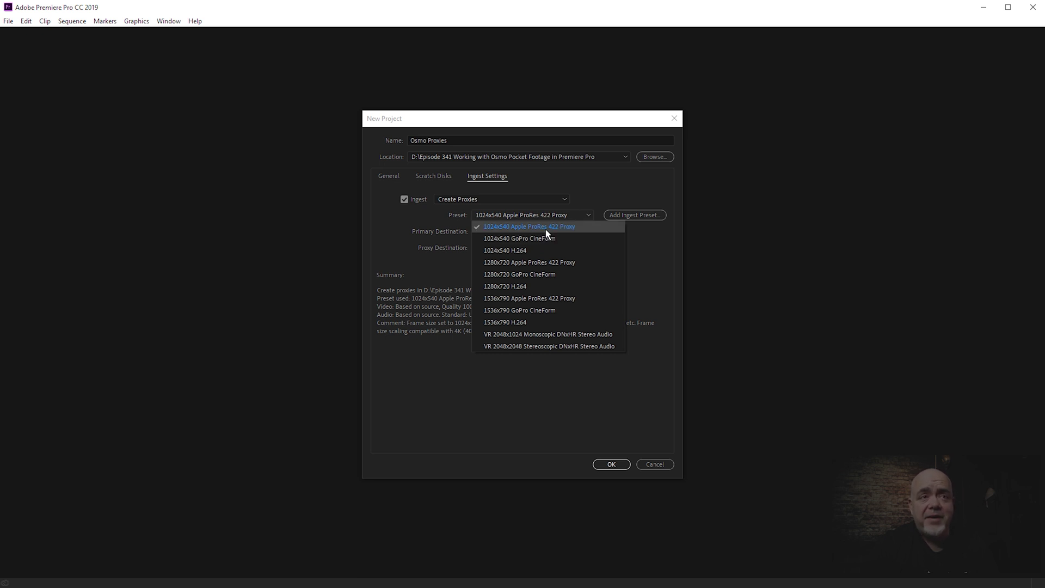
left_click(545, 229)
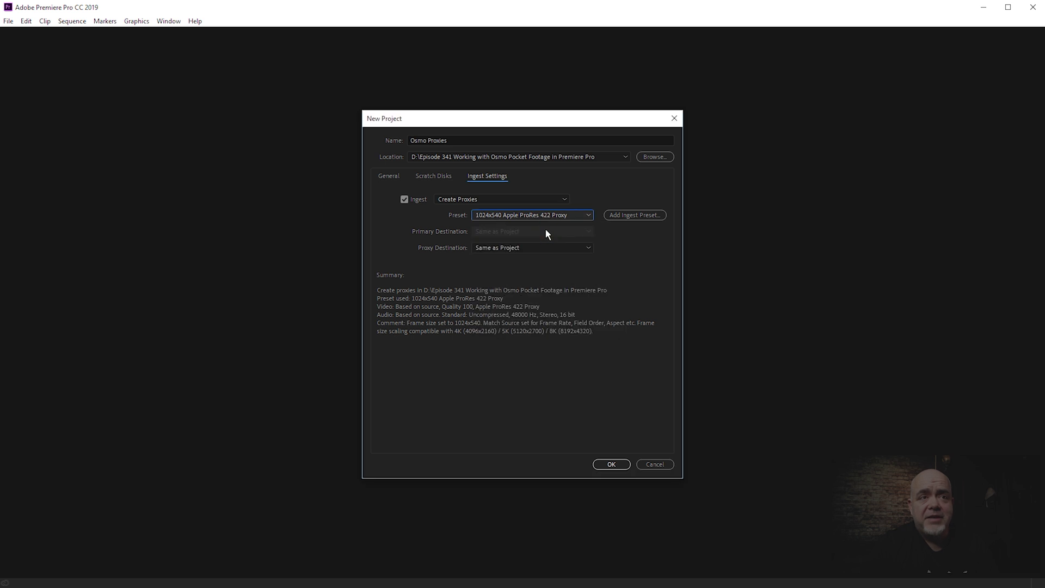
left_click(523, 248)
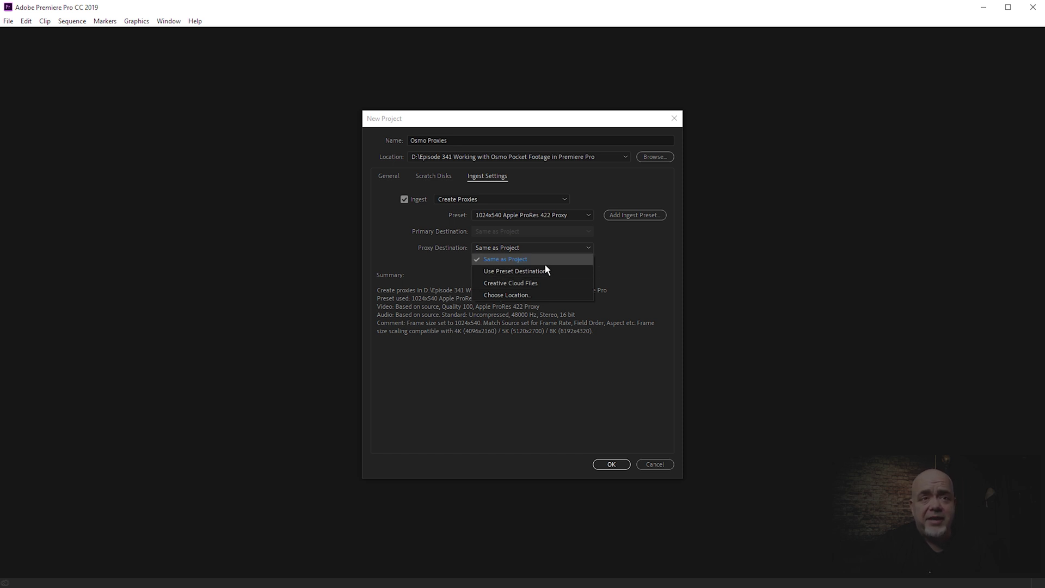
left_click(544, 261)
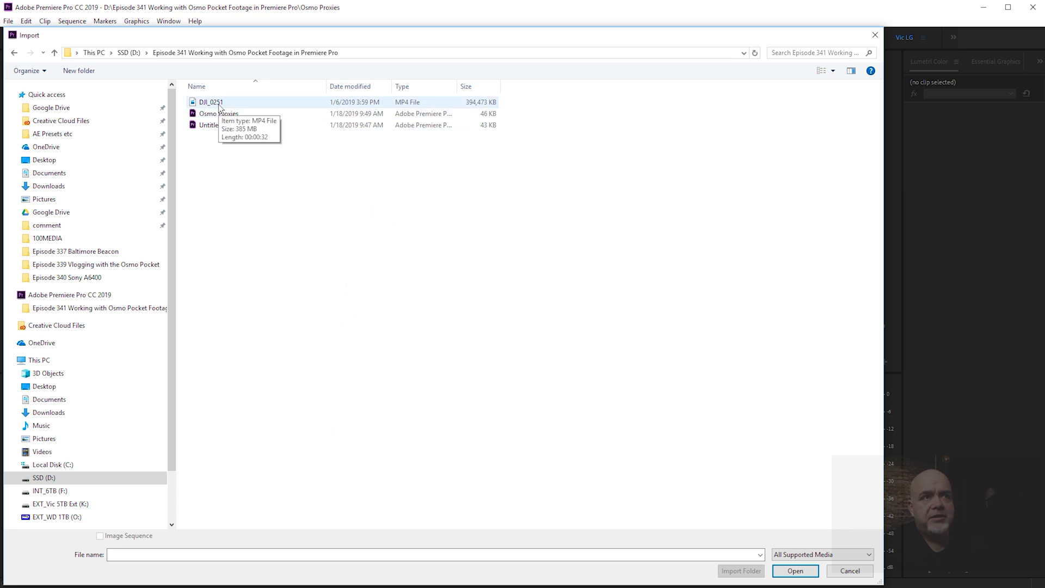
Import the DJI_0251.MP4 clip into the Osmo Proxies project.
double_click(219, 104)
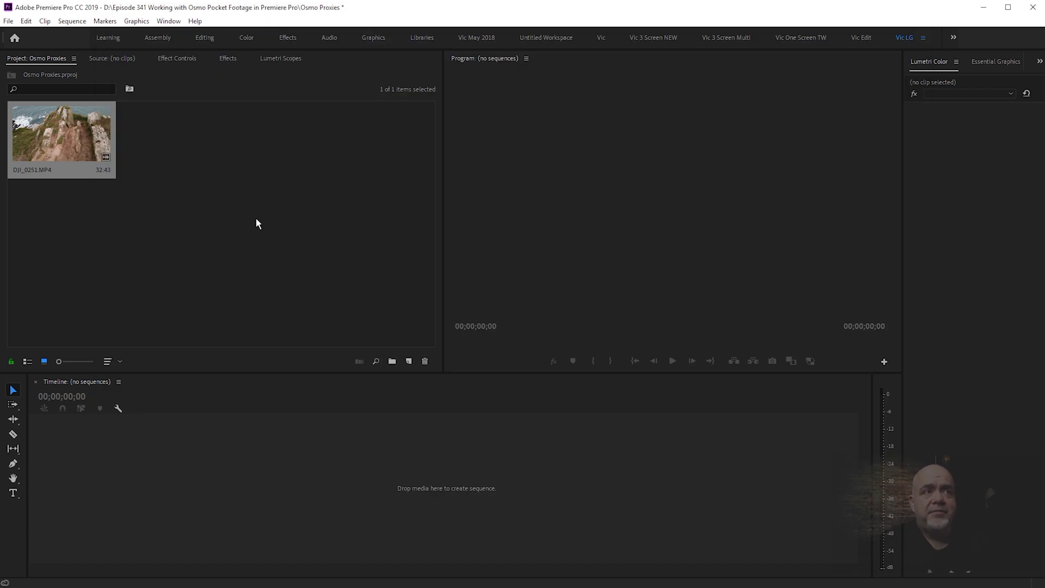
Build a DJI_0251 sequence by dropping the clip onto the empty Timeline.
left_click(68, 148)
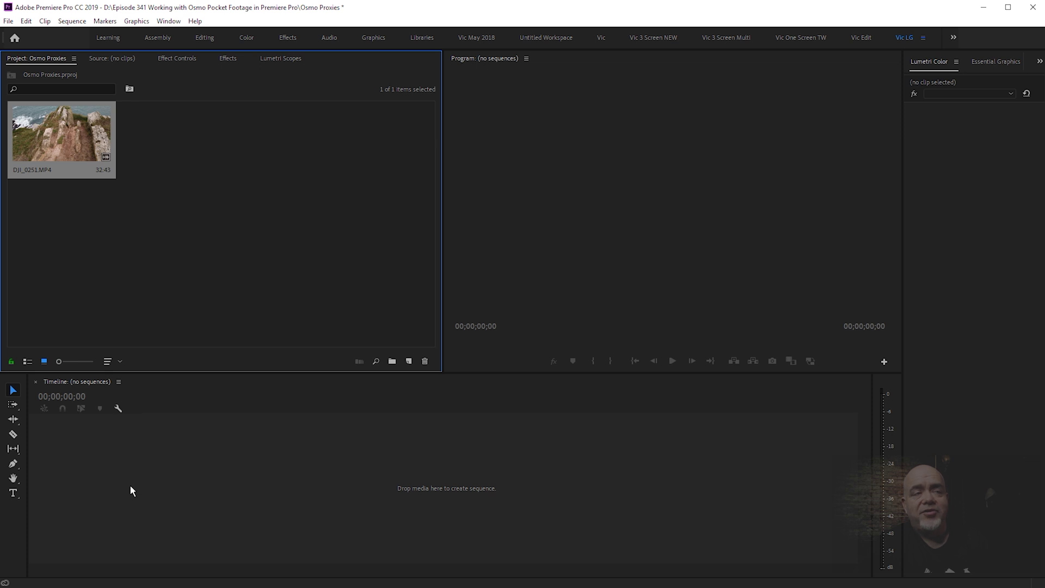
left_click_drag(131, 490, 130, 490)
left_click_drag(163, 403, 187, 403)
Set Program monitor playback resolution to 1/8 and scrub the playhead around 10 seconds.
left_click(810, 325)
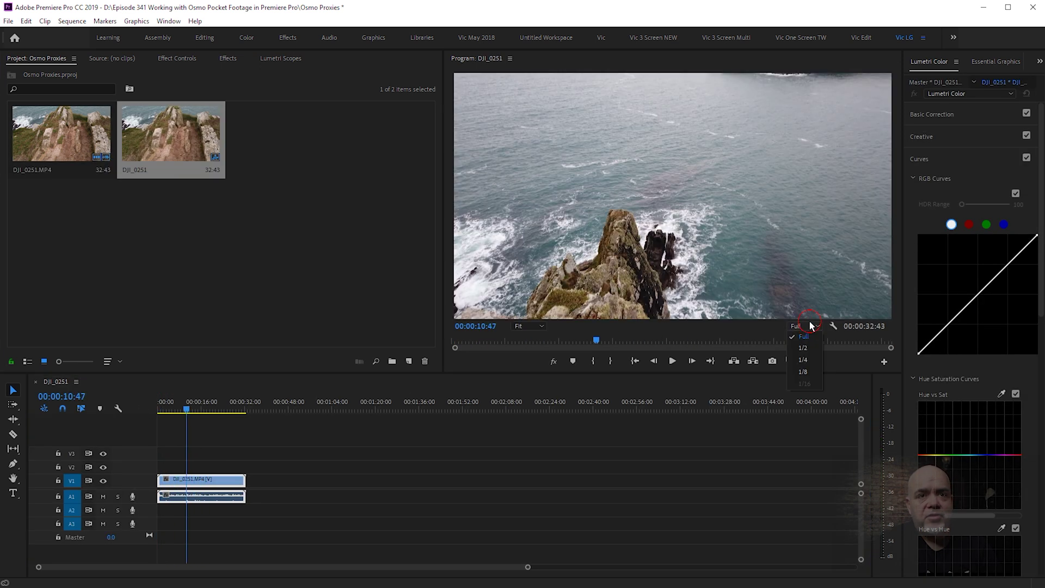
left_click(803, 372)
left_click(190, 409)
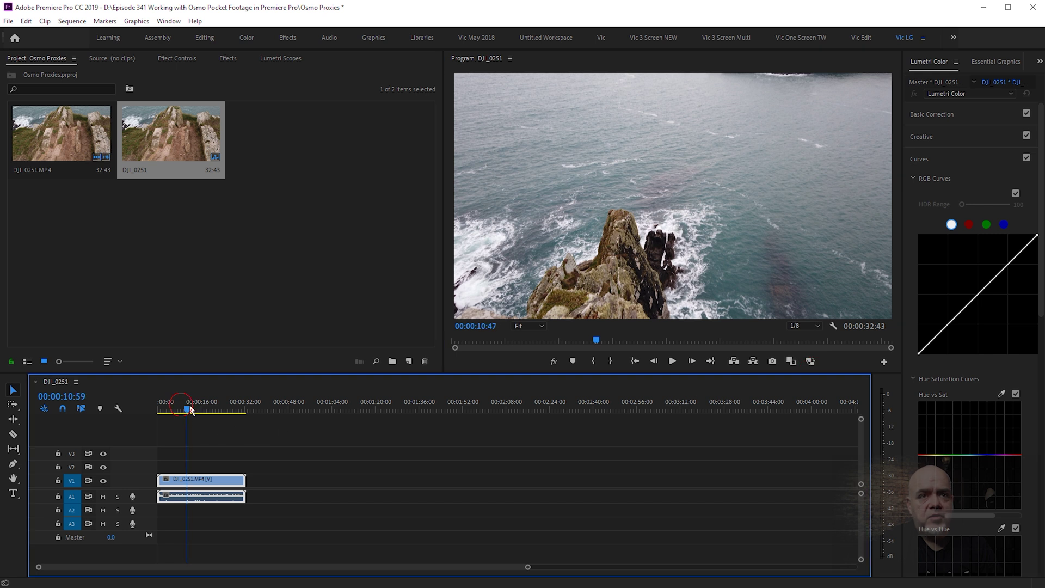
mouse_move(190, 410)
left_mouse_down()
mouse_move(167, 405)
mouse_move(185, 403)
left_mouse_up()
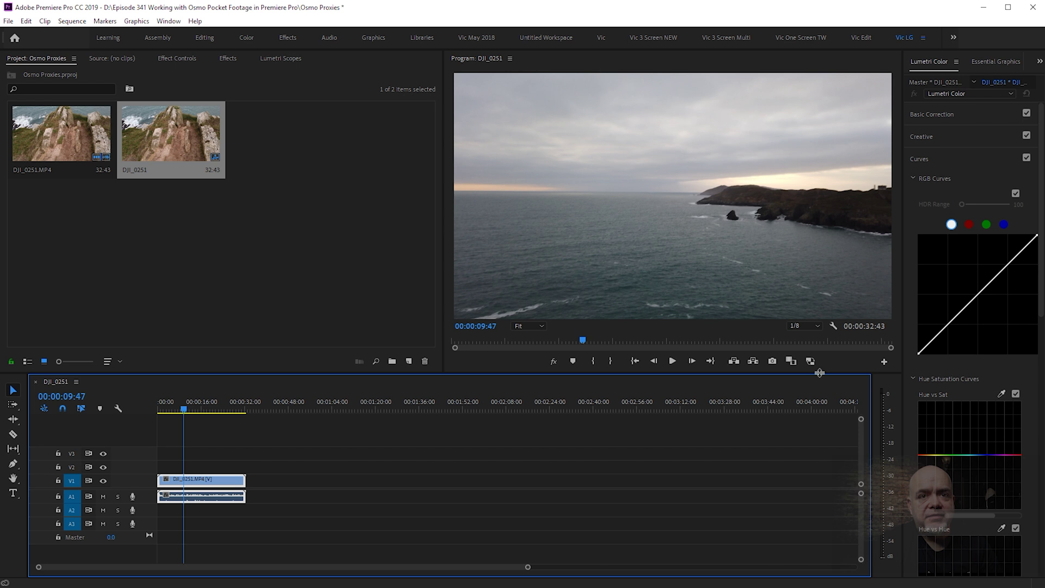
Turn on Toggle Proxies and confirm the sequence remains 3840x2160 at 59.94 fps in Sequence Settings.
left_click(811, 362)
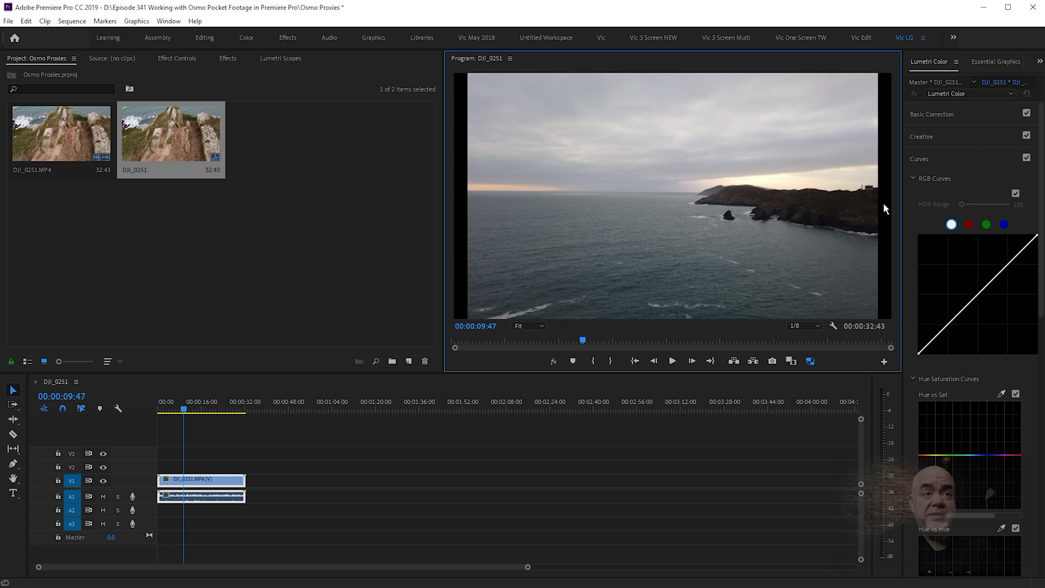
left_click(71, 21)
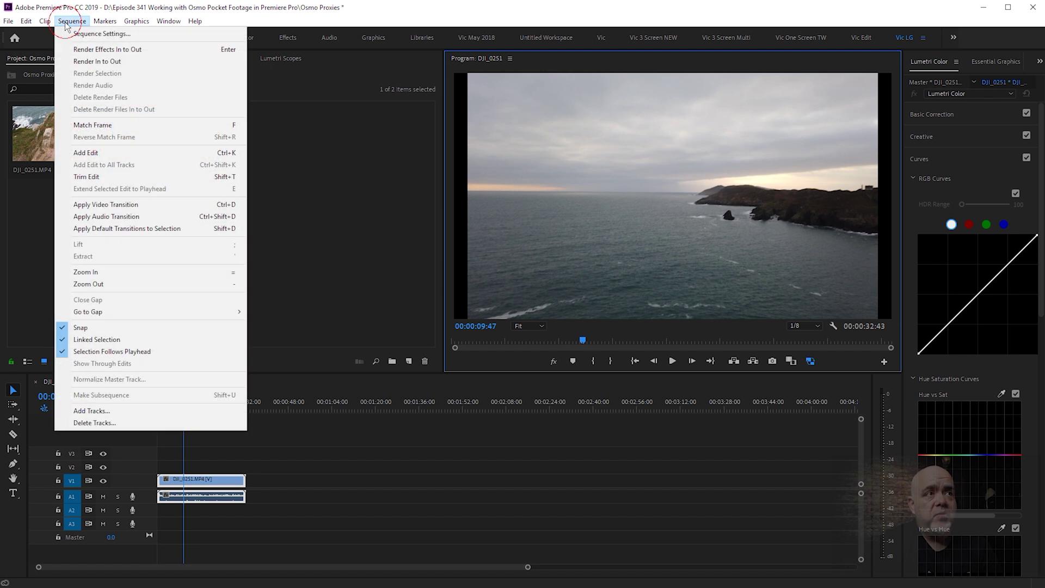
left_click(77, 32)
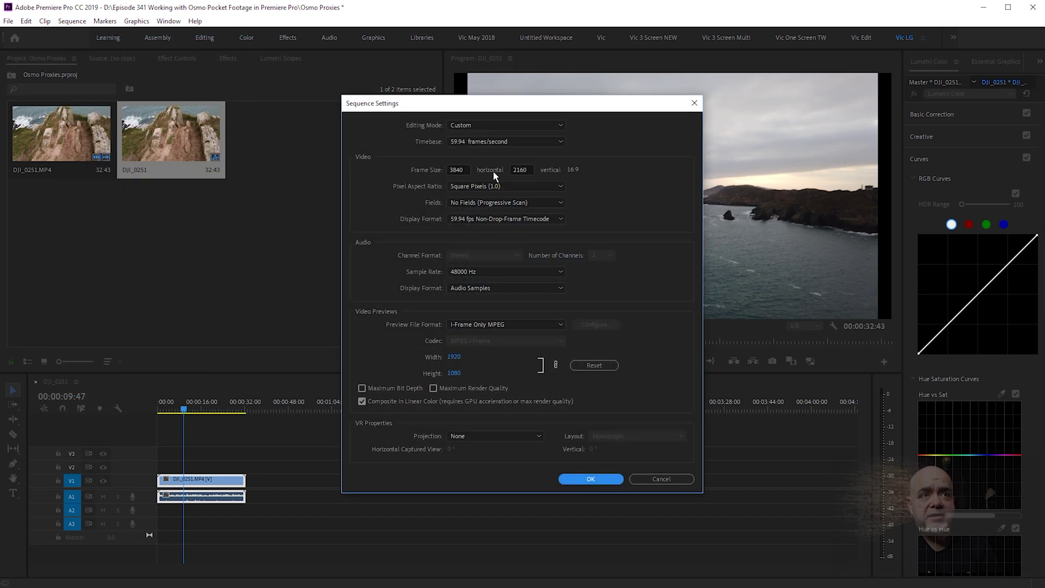
left_click(671, 483)
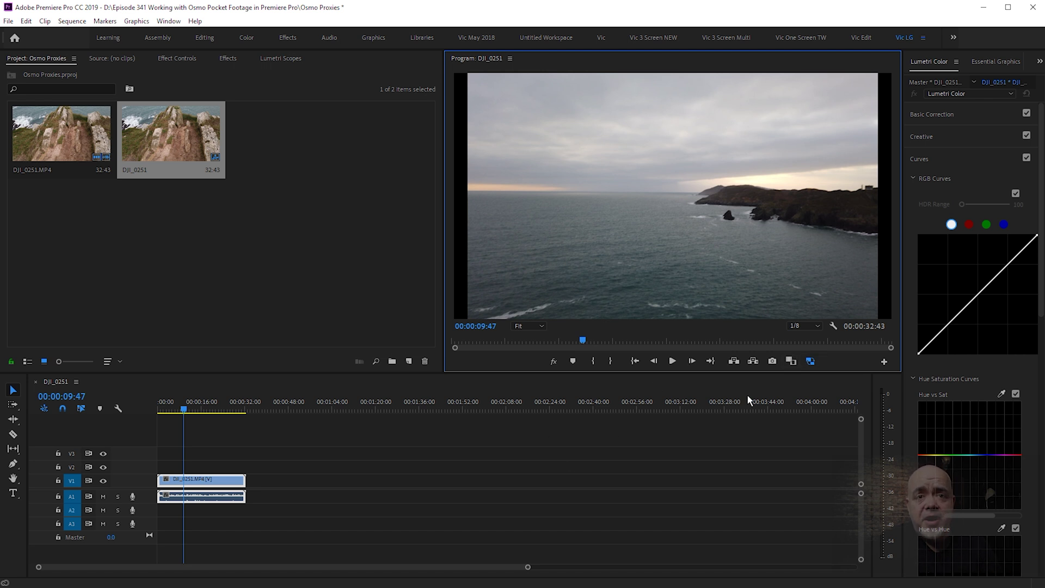
Load DJI_0251.MP4 in the Source monitor and mark In near 00:00:08:08 with an Out point shortly after.
mouse_move(185, 409)
left_mouse_down()
mouse_move(194, 407)
mouse_move(146, 410)
mouse_move(196, 408)
mouse_move(177, 408)
left_mouse_up()
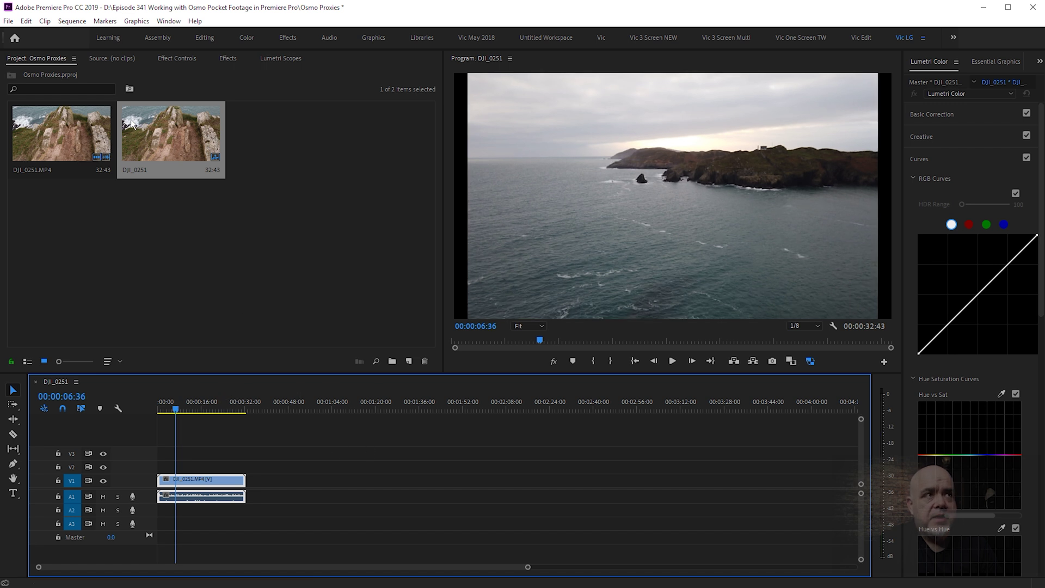
double_click(91, 133)
left_click_drag(145, 340, 176, 342)
key("i")
left_click(124, 340)
key("o")
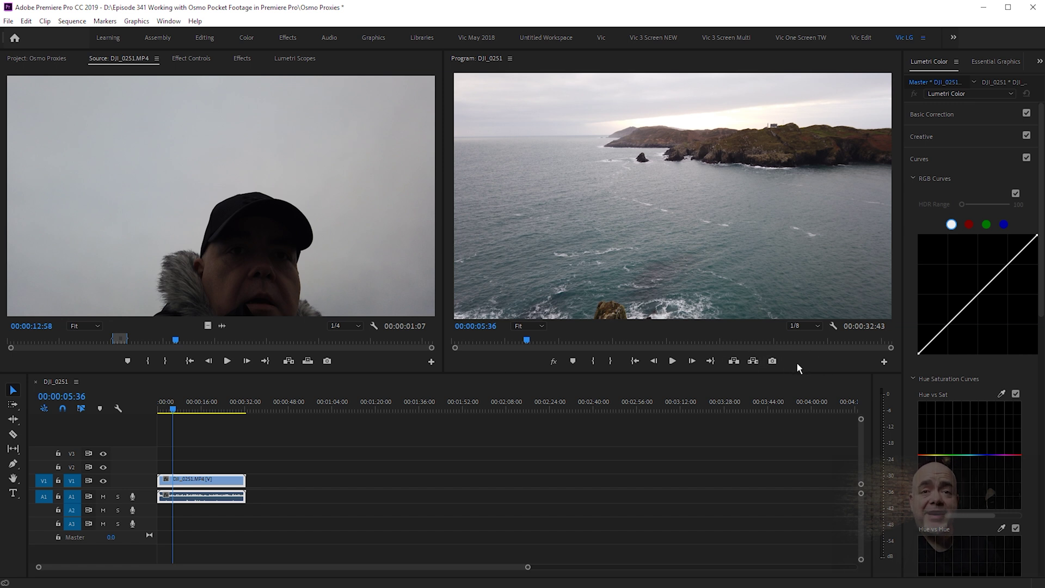
Add the Toggle Proxies button to the Program monitor controls via the Button Editor and switch it on.
left_click(885, 363)
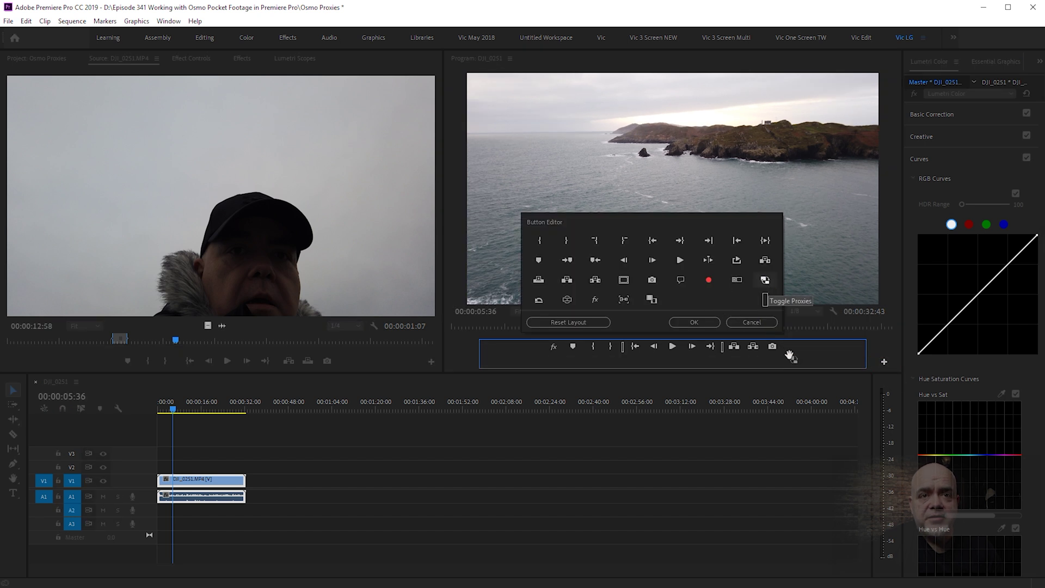
left_click_drag(789, 357, 789, 354)
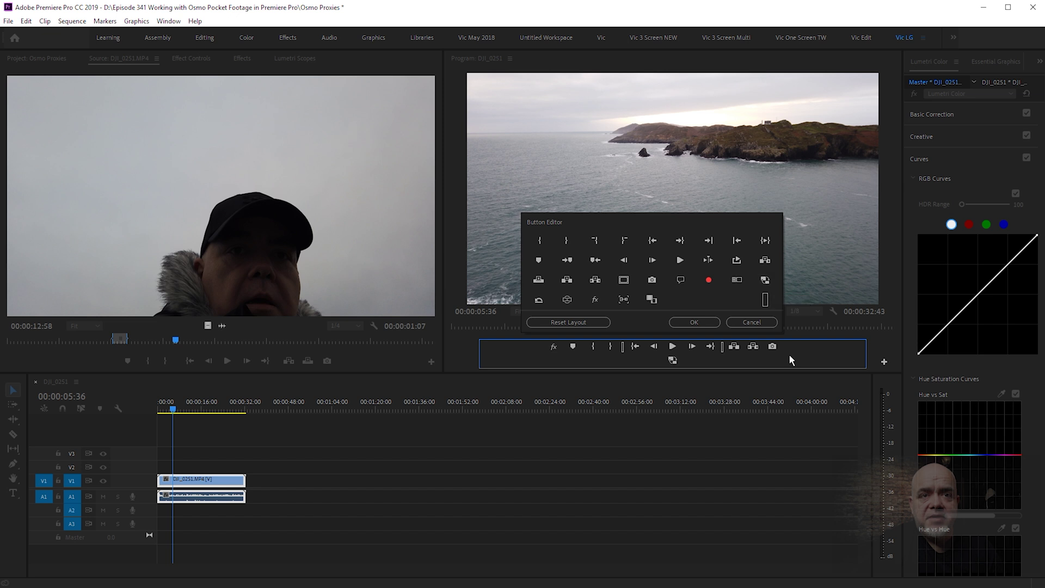
left_click(703, 322)
left_click(676, 360)
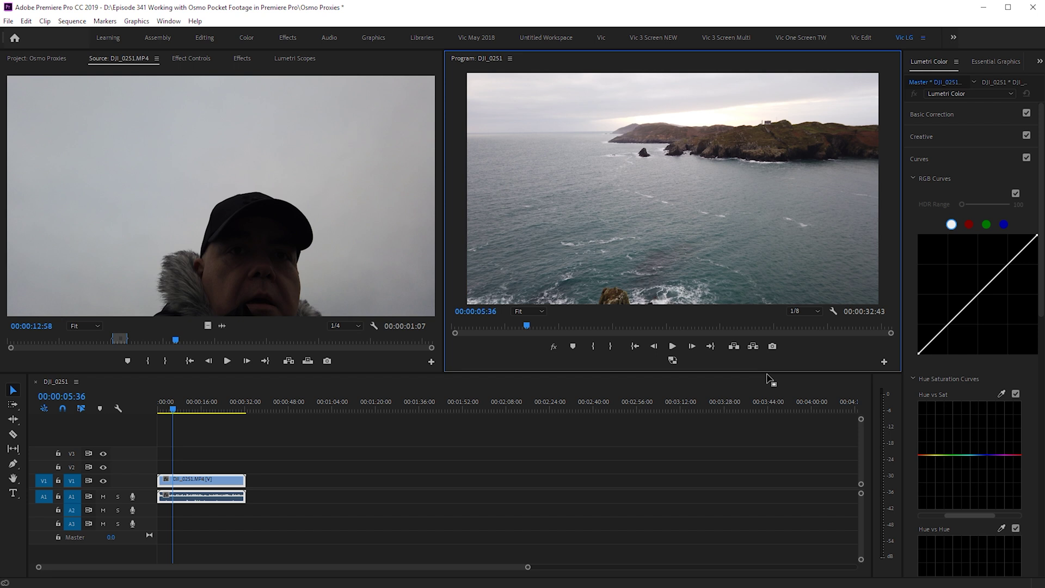
Save the project under a new file name with File > Save As.
left_click(8, 21)
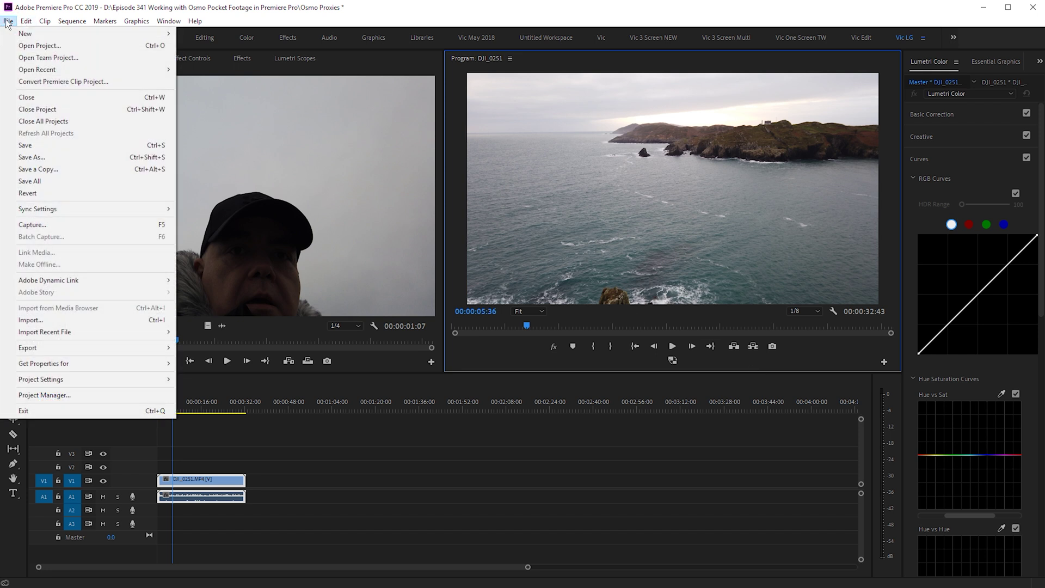
left_click(51, 158)
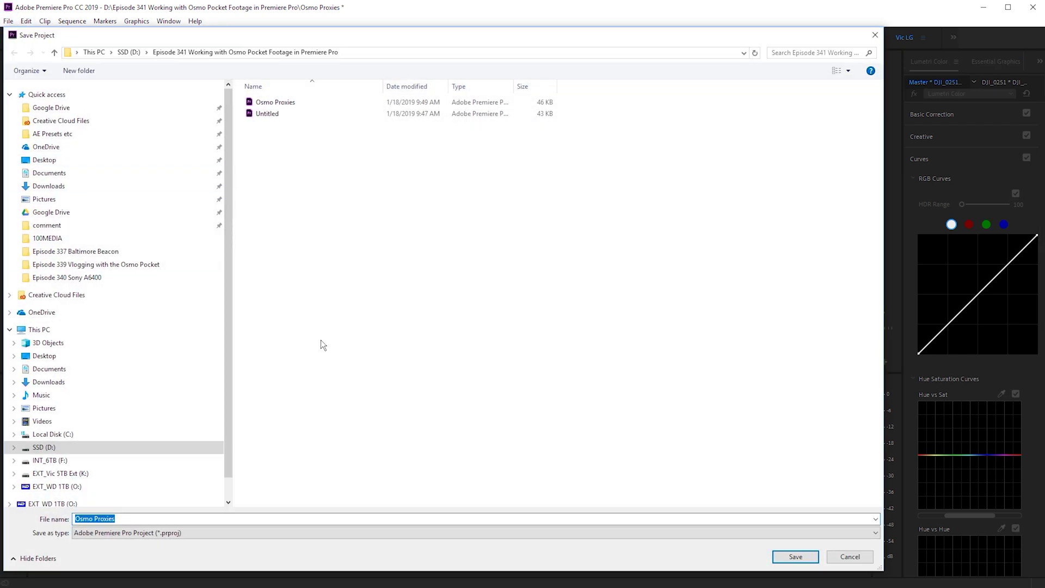
type("P")
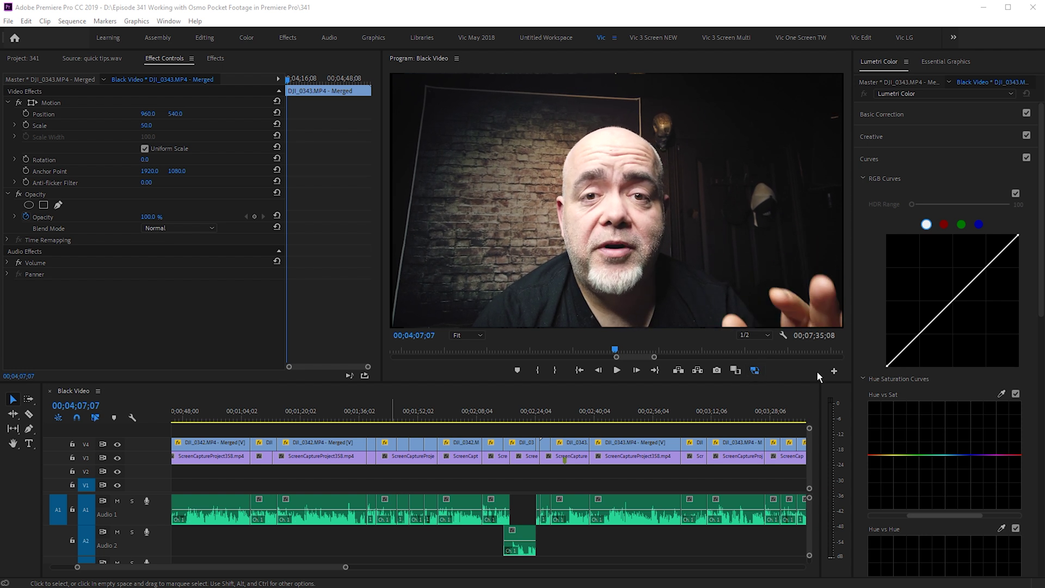
Switch Toggle Proxies off so the Black Video sequence plays full-resolution footage.
left_click(755, 372)
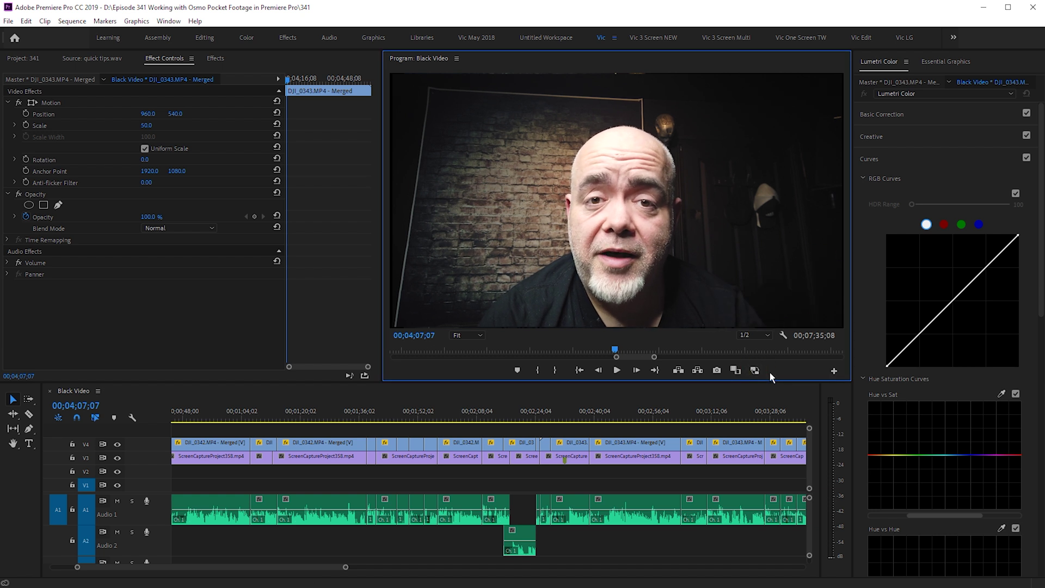